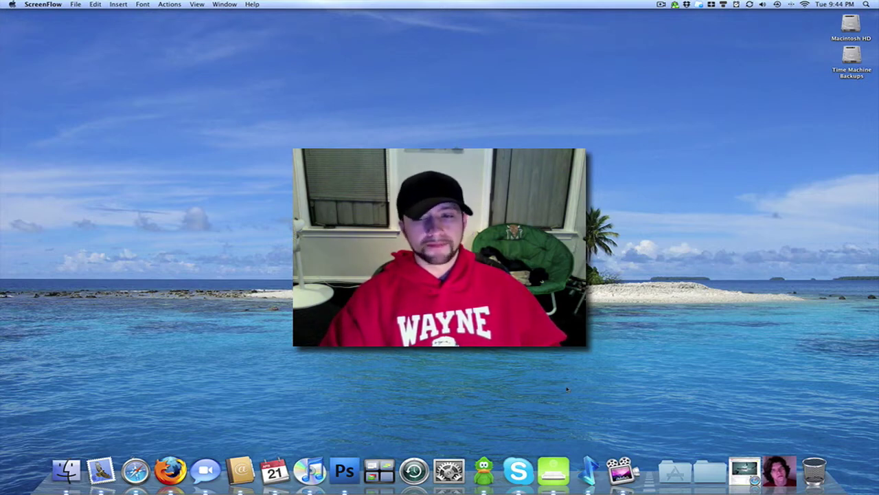
Step: Launch doubleTwist, shift its window left and show My Feed's friend and team updates
left_click(589, 472)
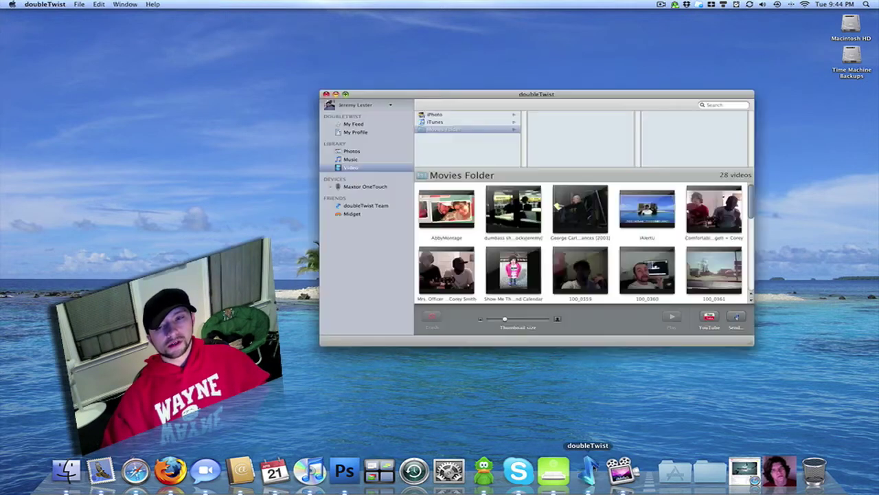
left_click_drag(585, 95, 500, 99)
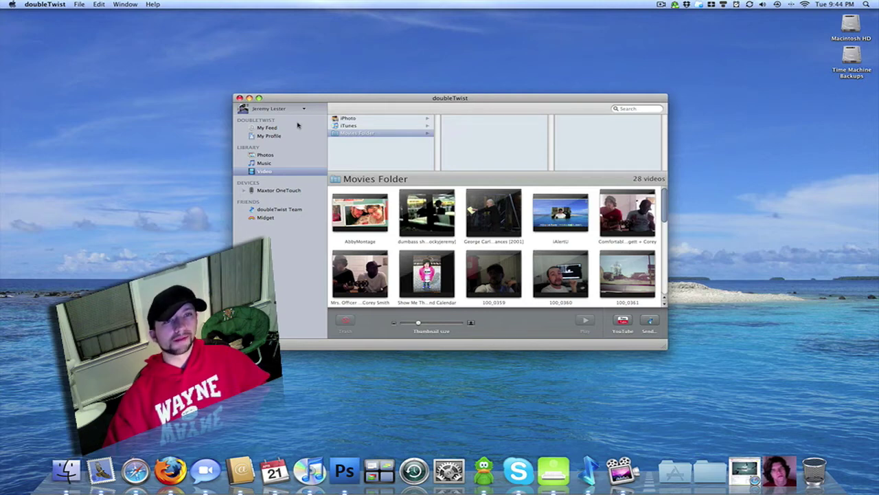
left_click(268, 128)
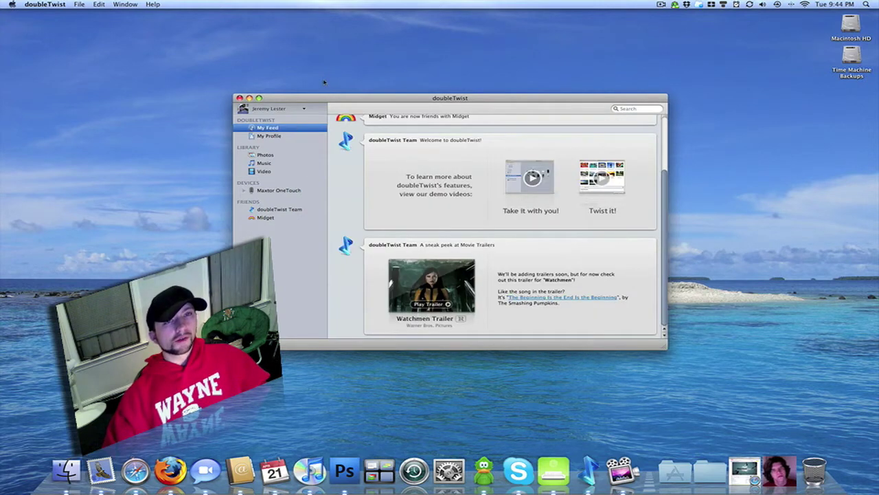
left_click(41, 5)
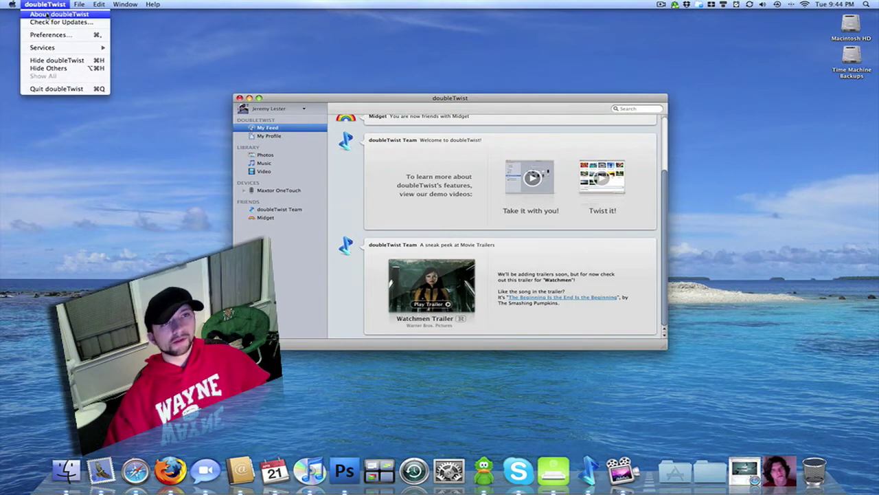
left_click(45, 14)
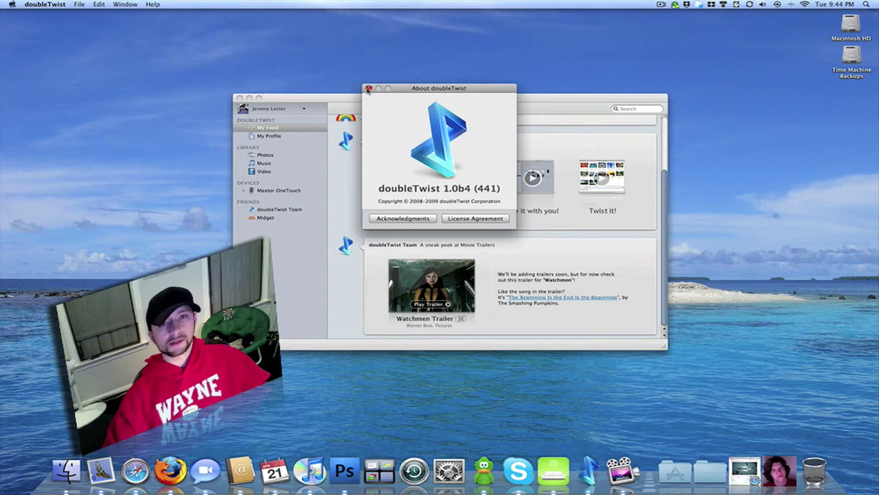
left_click(369, 88)
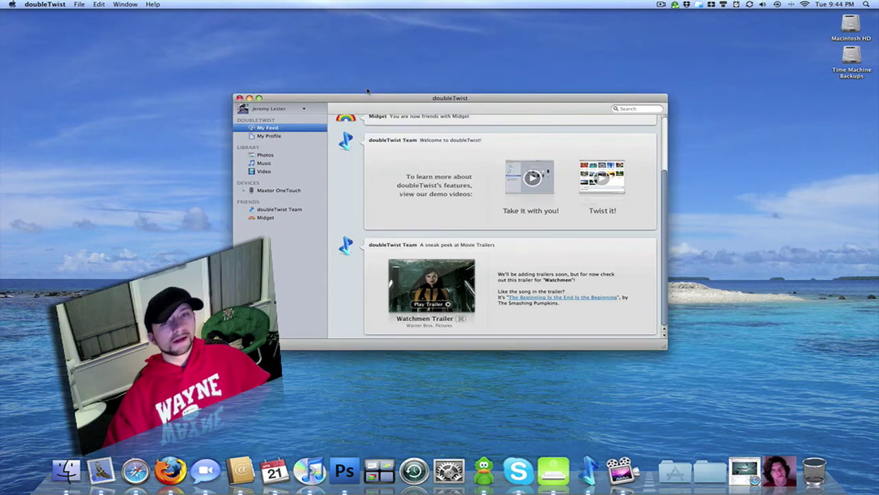
left_click(60, 4)
left_click(45, 14)
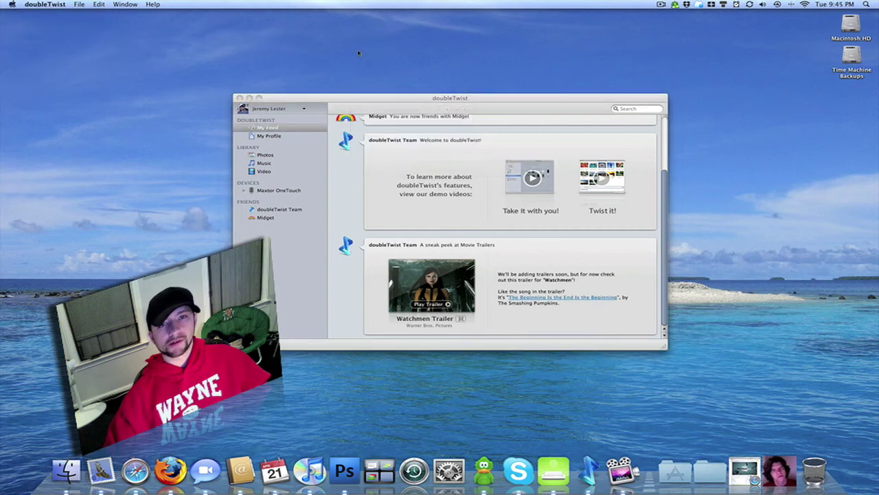
left_click(506, 154)
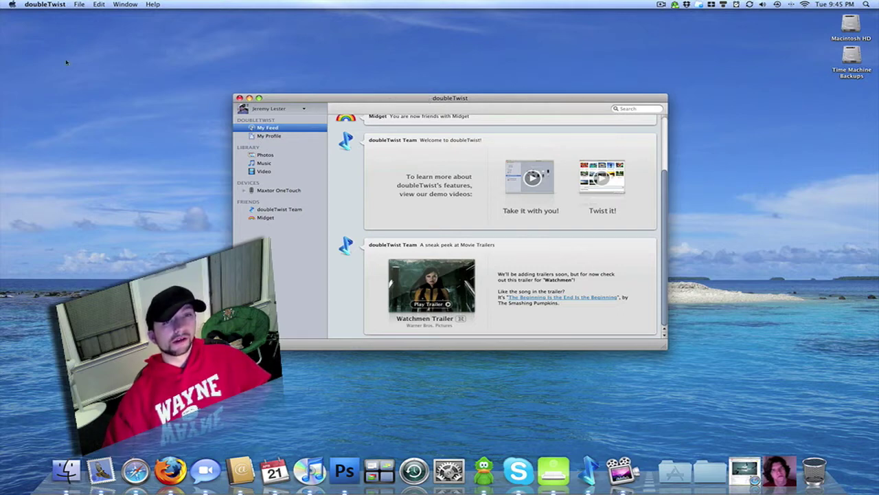
left_click(55, 7)
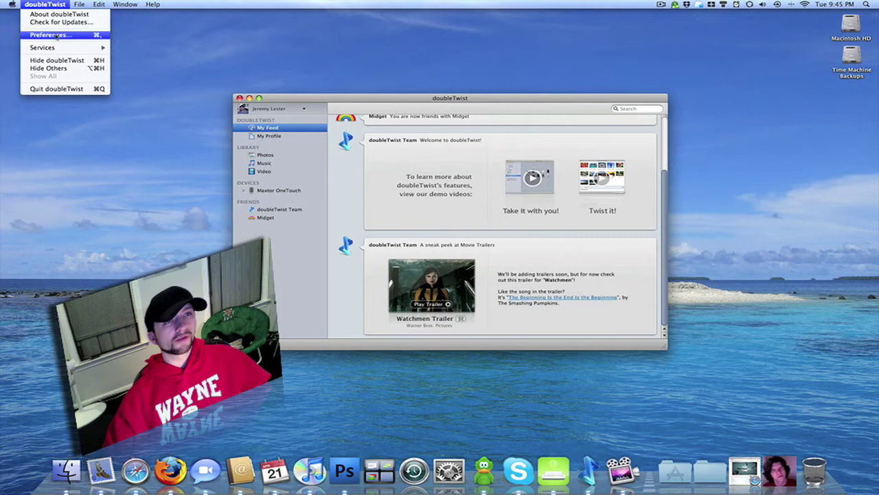
mouse_move(77, 7)
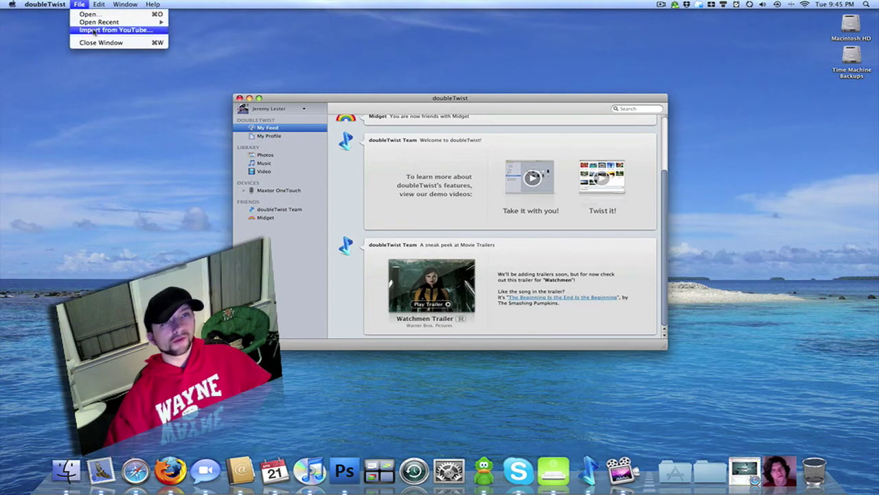
left_click(93, 32)
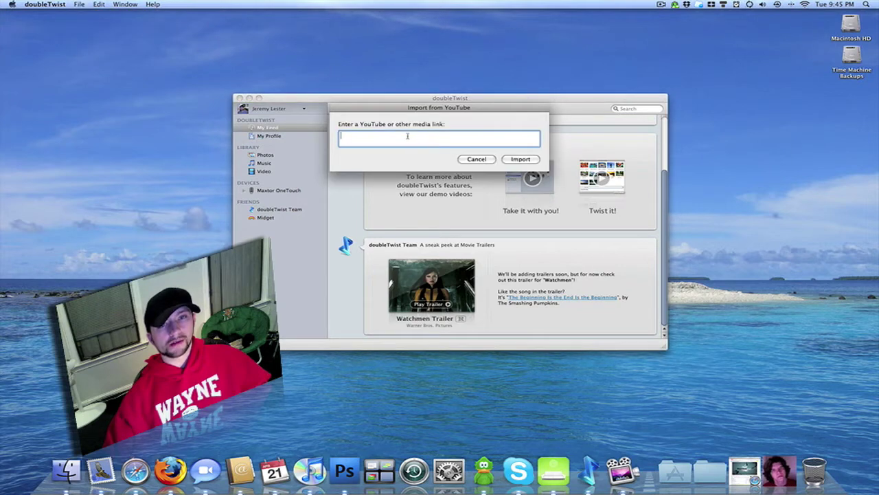
left_click(476, 159)
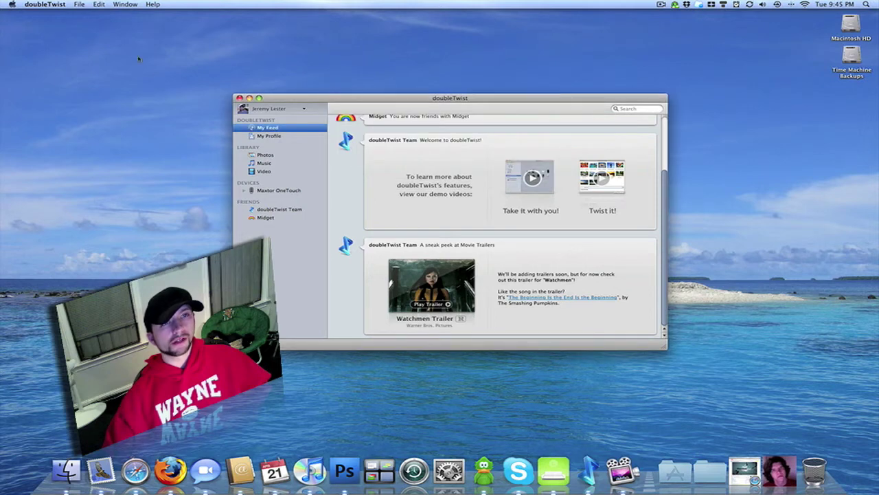
left_click(100, 5)
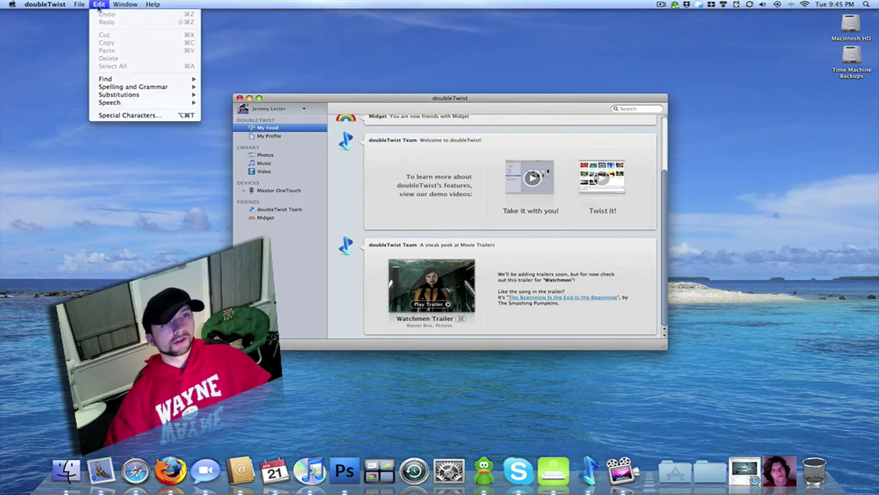
mouse_move(112, 7)
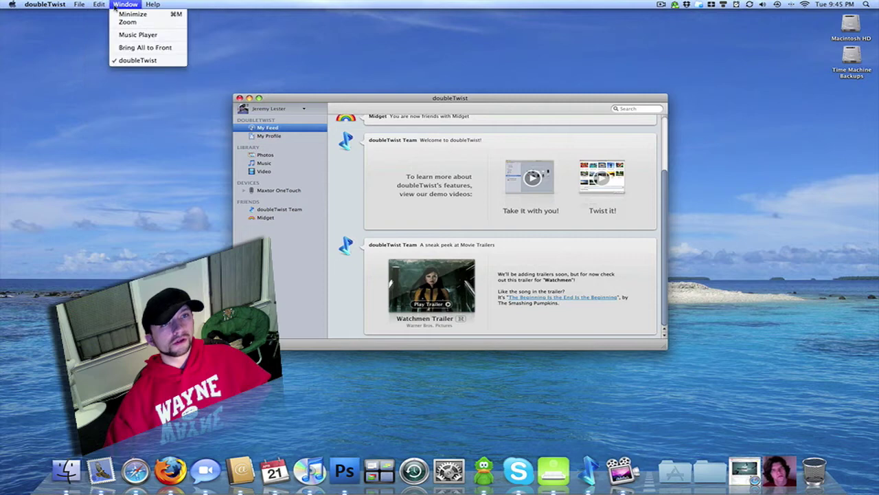
left_click(152, 36)
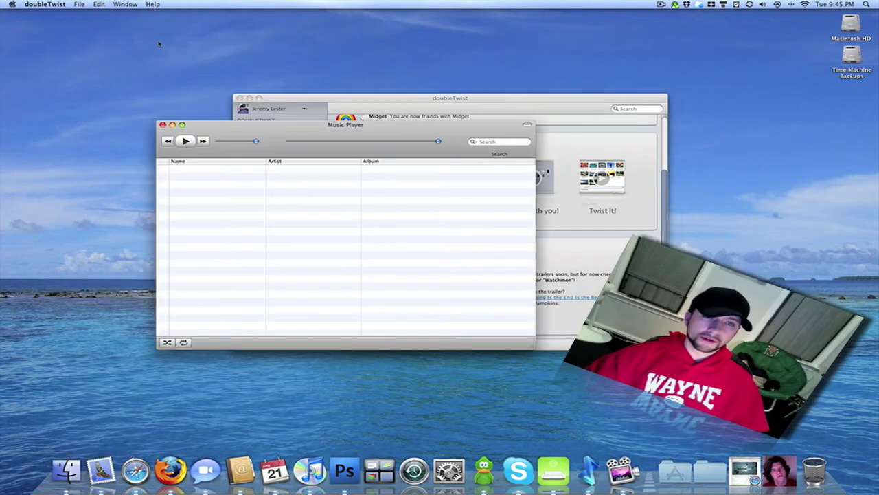
left_click_drag(380, 136, 377, 56)
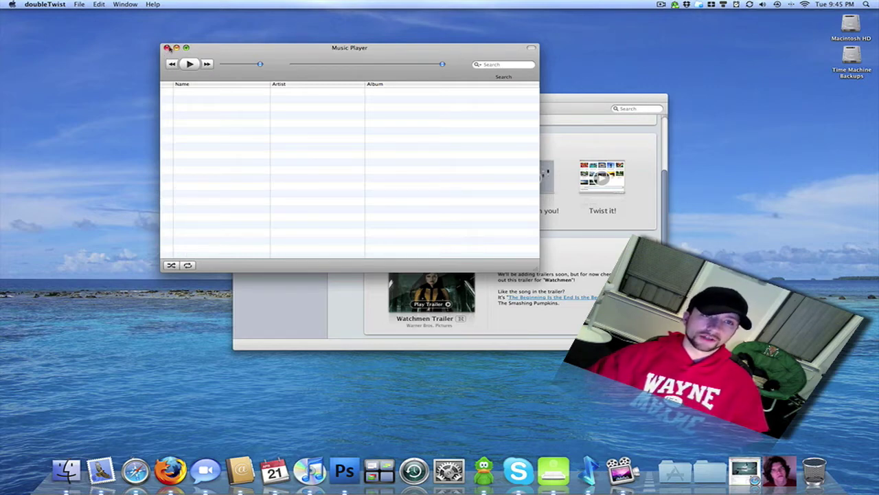
left_click(167, 48)
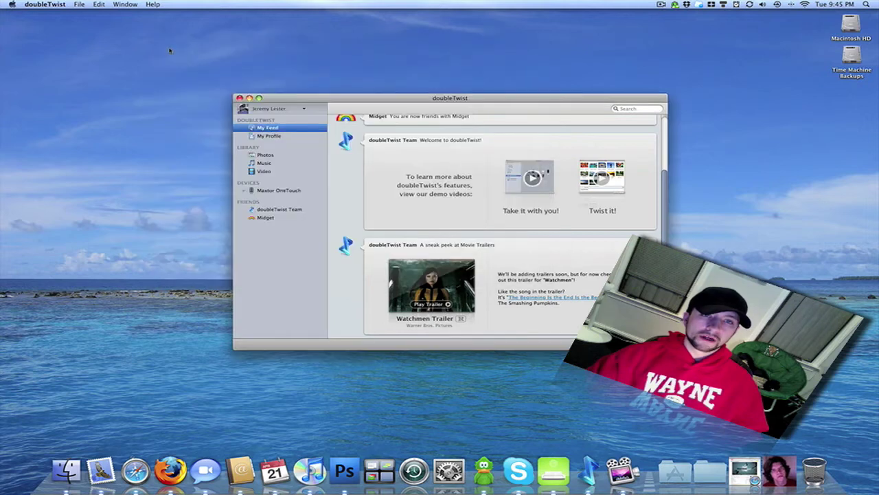
left_click(59, 5)
left_click(57, 35)
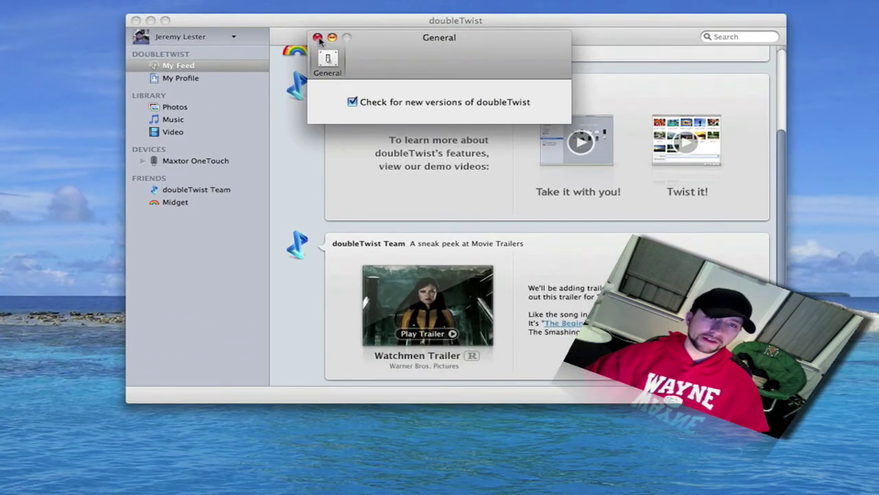
left_click(317, 38)
left_click(233, 37)
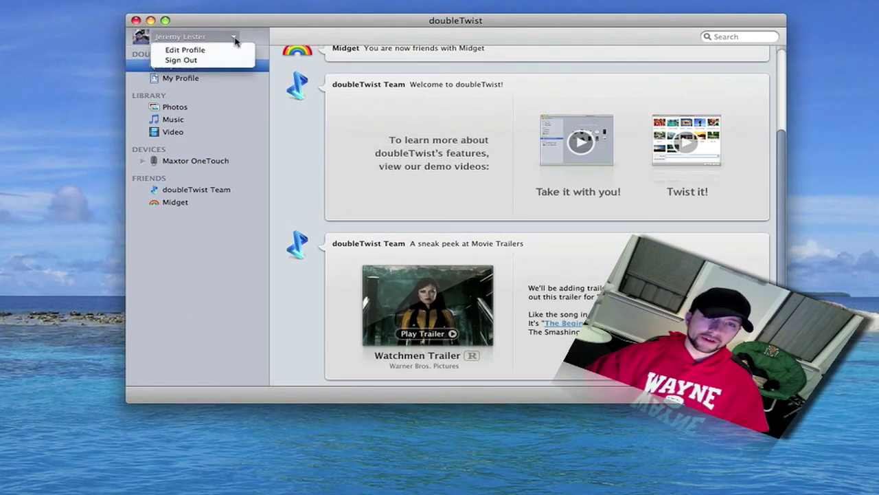
left_click(279, 26)
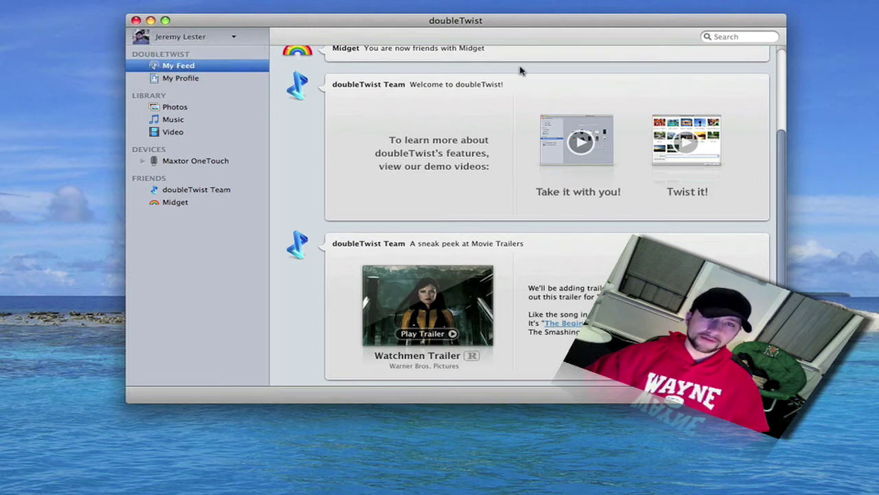
scroll(516, 97, "down", 5)
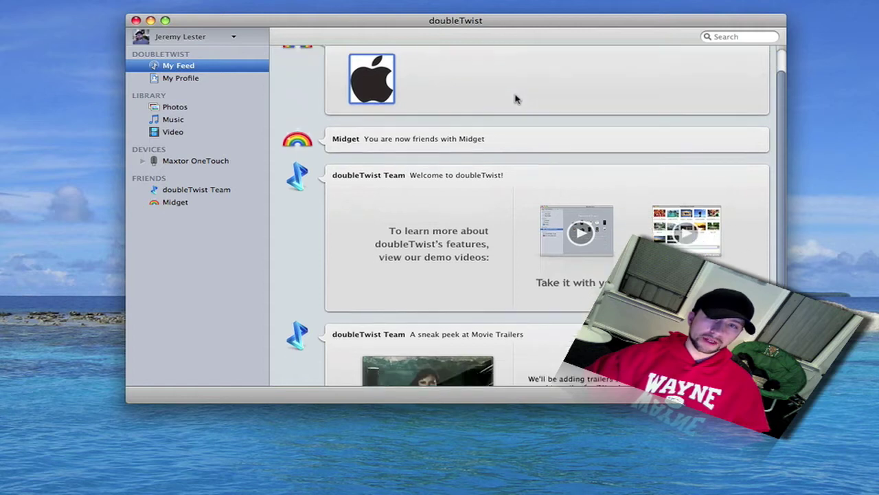
scroll(518, 126, "up", 5)
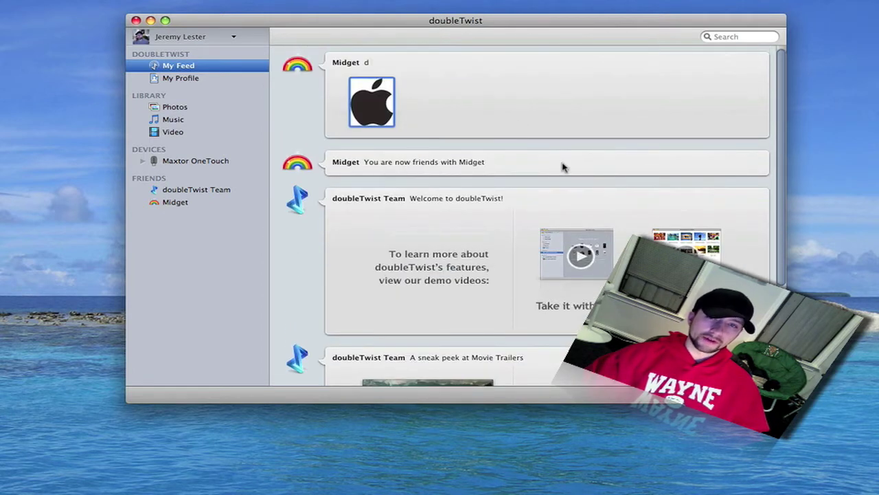
left_click(372, 112)
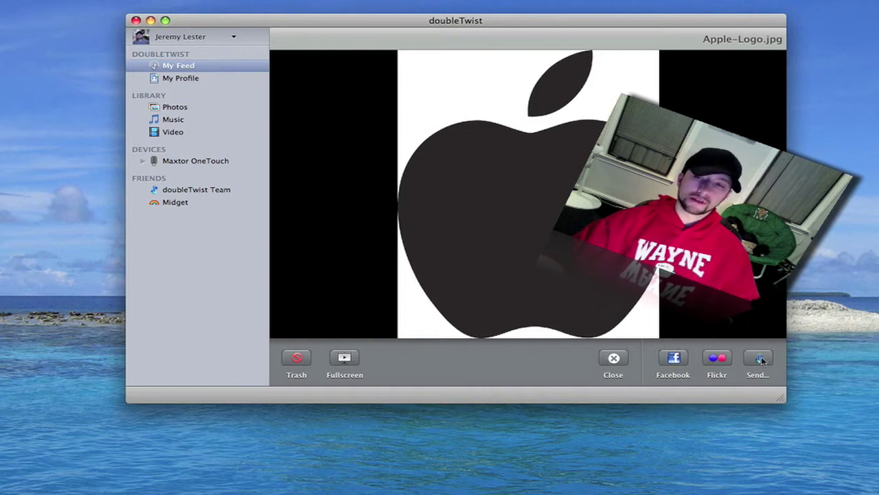
left_click(611, 360)
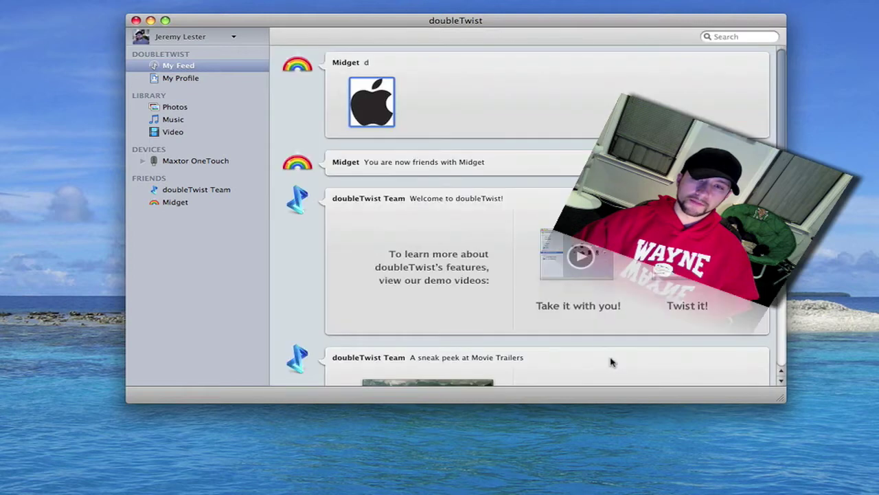
left_click(185, 78)
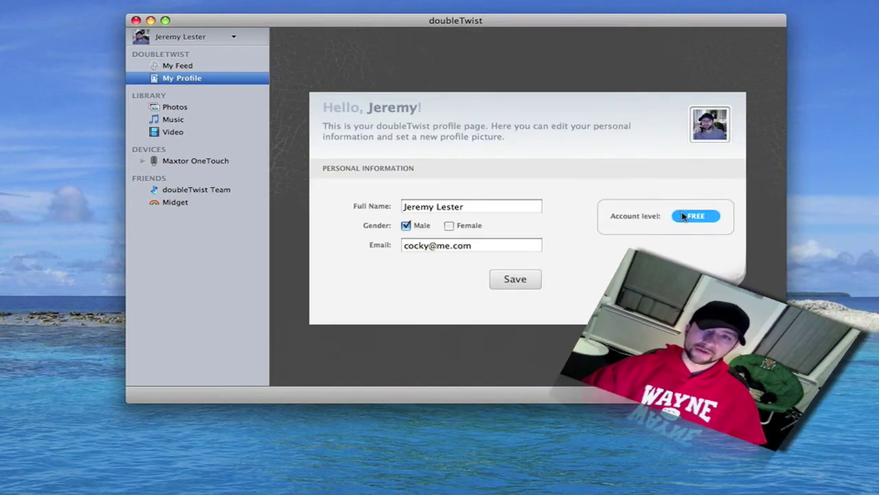
Step: Save the My Profile details, then switch to the Photos library's 75 Aperture photos
left_click(681, 216)
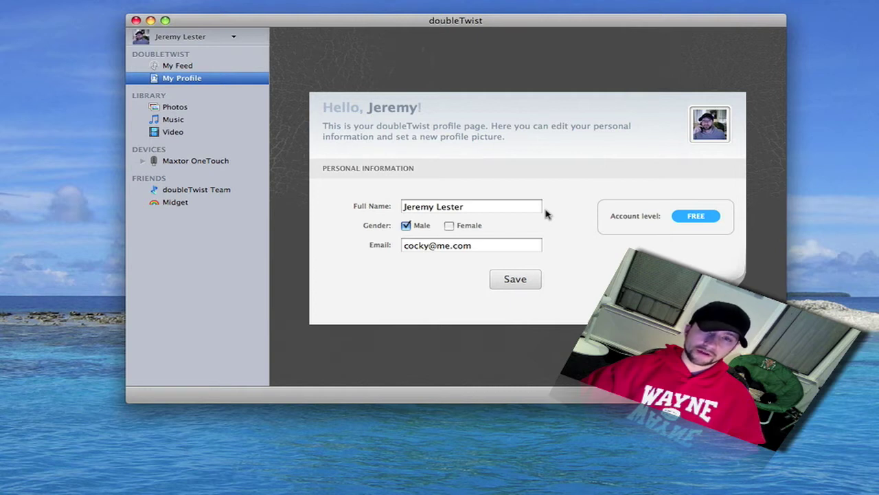
left_click(525, 278)
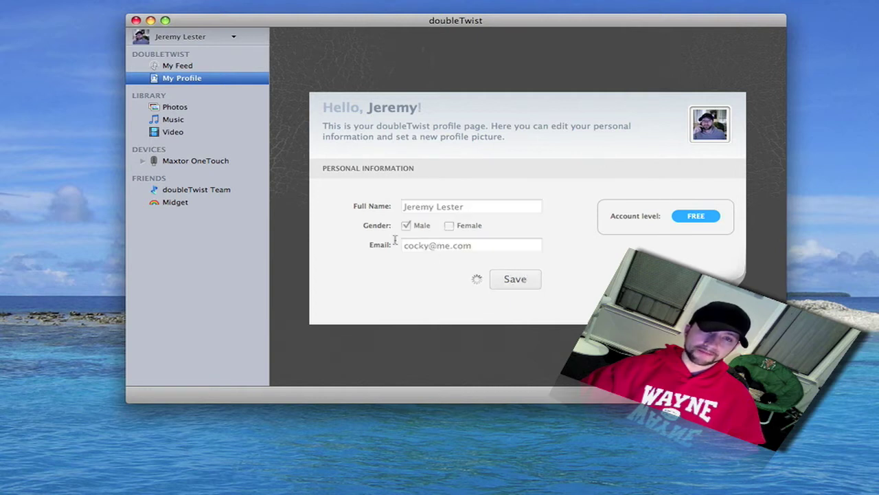
left_click(186, 108)
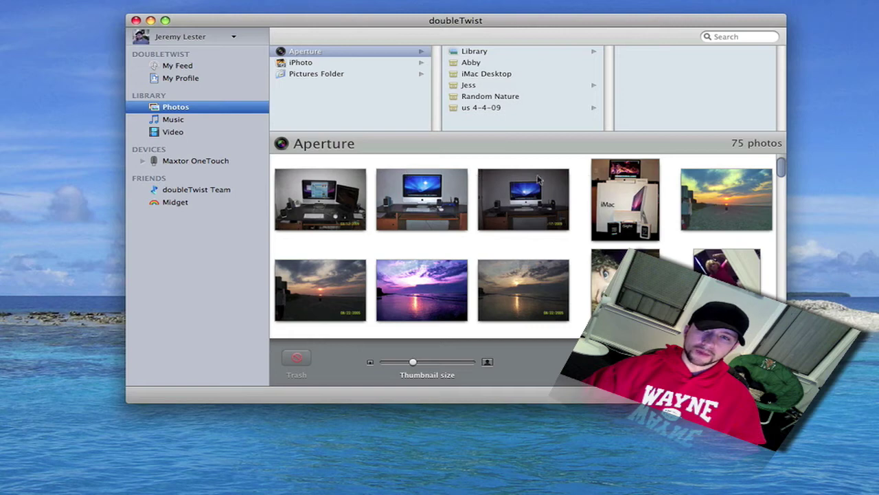
Step: Enlarge the thumbnails slightly, view the iMac photo 100_0368.jpg full screen, then exit fullscreen
left_click(617, 180)
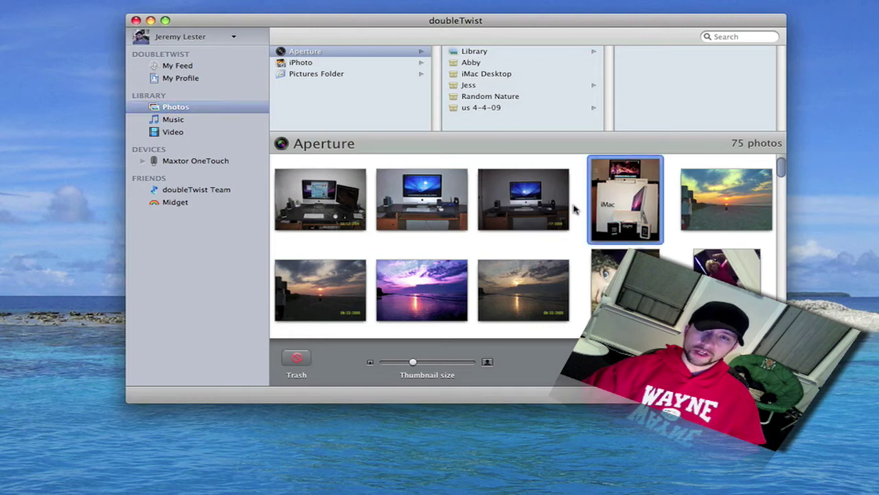
left_click_drag(413, 361, 414, 366)
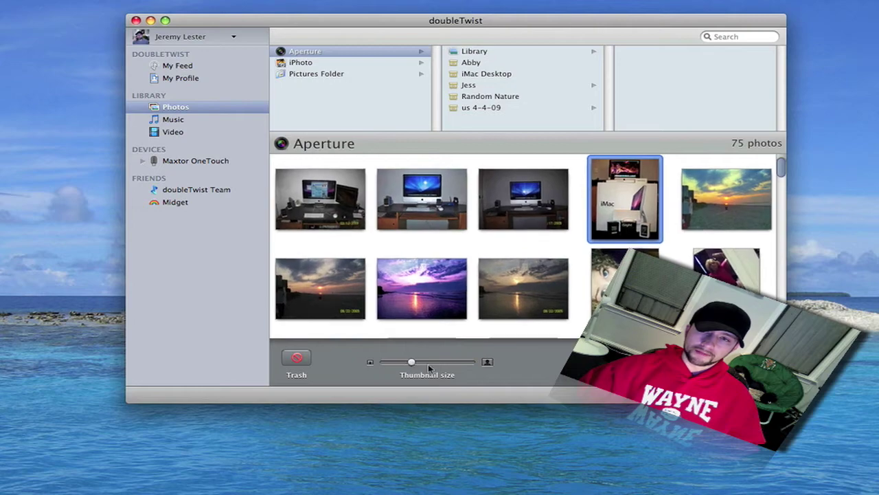
left_click(614, 359)
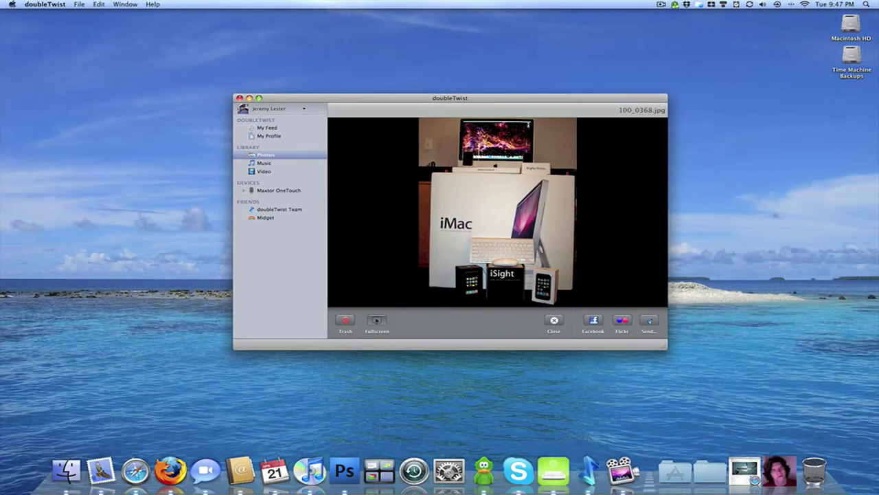
left_click(377, 320)
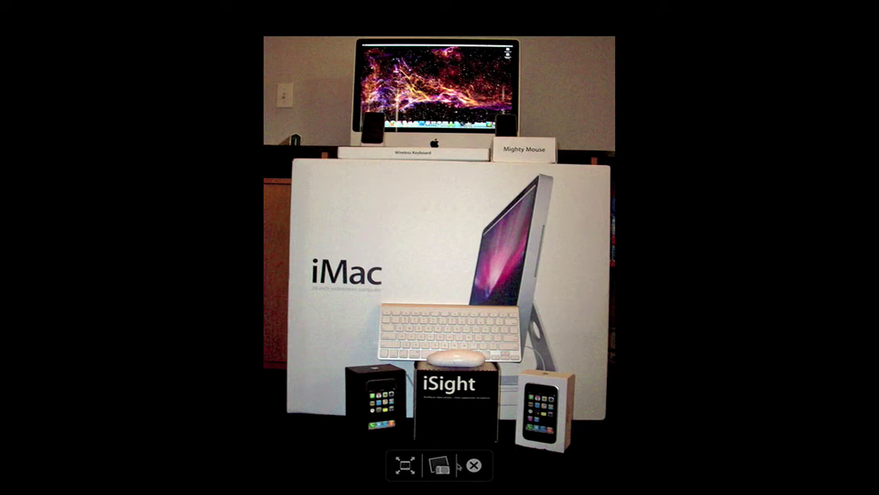
left_click(473, 465)
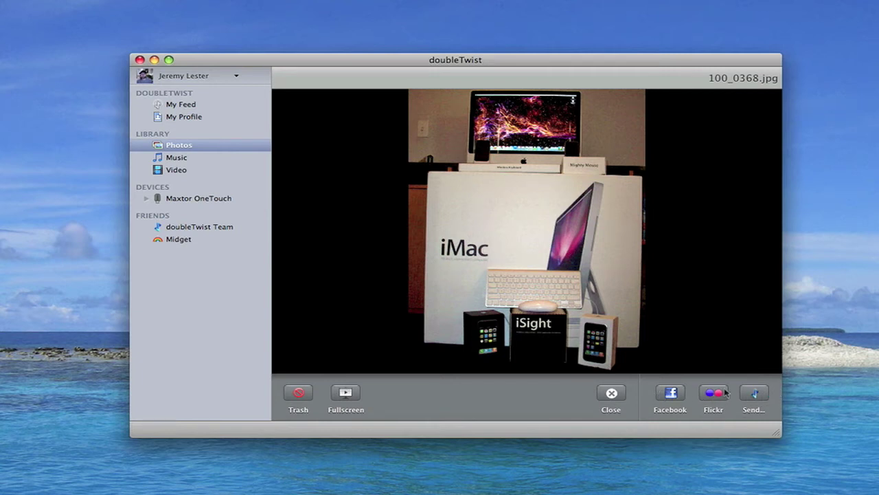
left_click(192, 159)
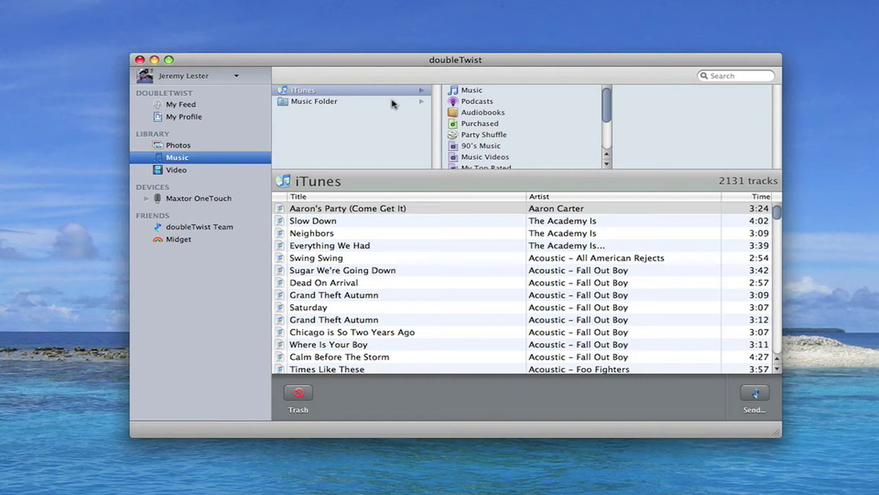
Step: Move from the 2131 iTunes tracks to the Video library's 28 Movies Folder videos
left_click(203, 170)
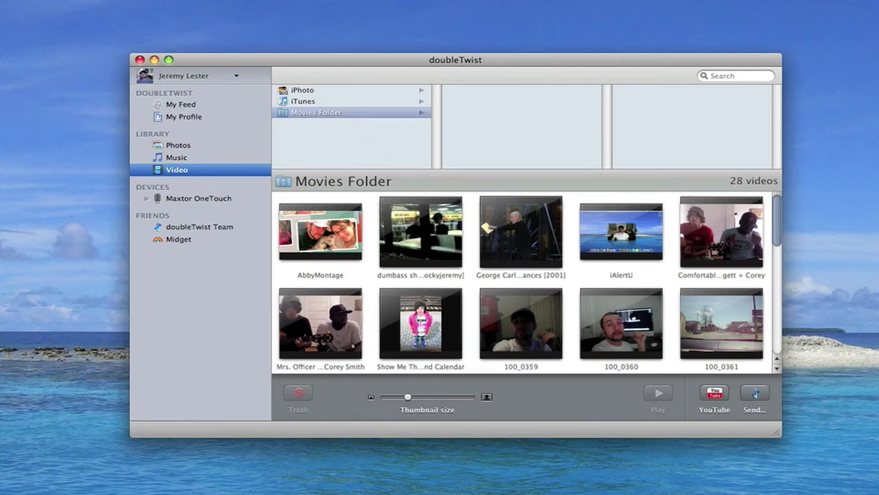
Step: Select the 'Show Me The S...s And Calendar' video and bring up Send to a friend
left_click(528, 236)
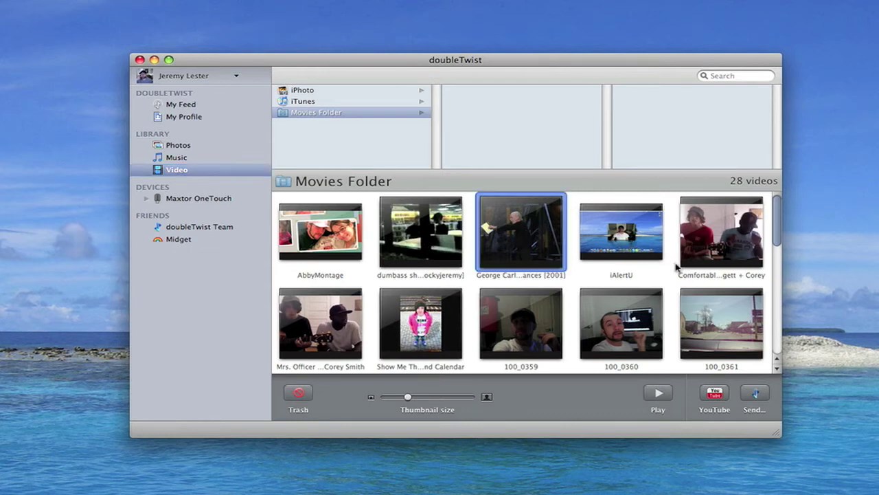
left_click(718, 242)
left_click(303, 320)
left_click(415, 318)
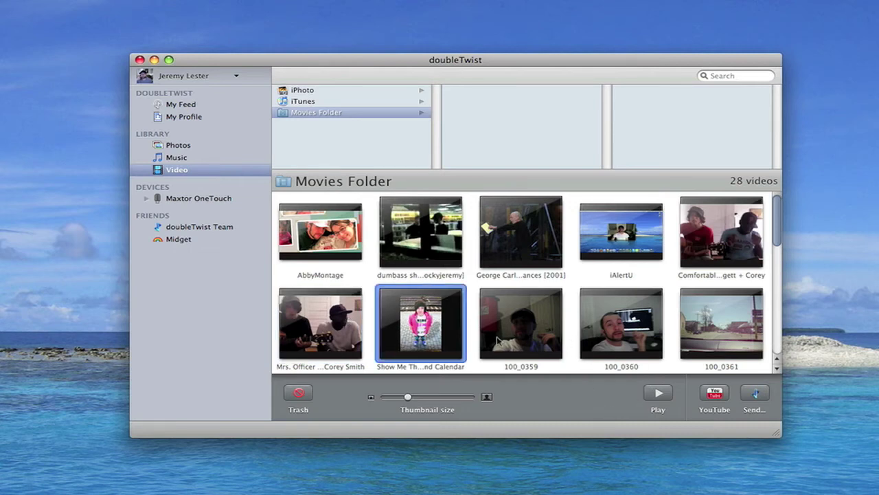
left_click(751, 396)
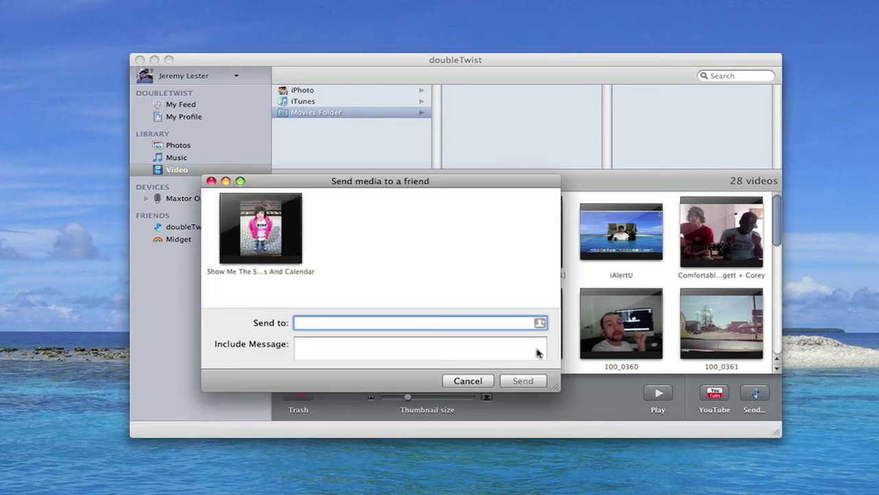
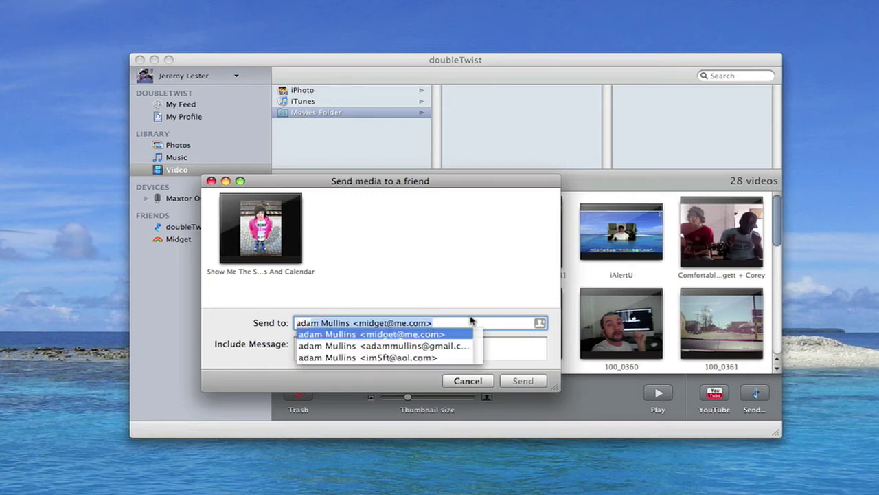
Step: Enter a recipient name, accept the suggested address, remove it, and cancel the send
key("Return")
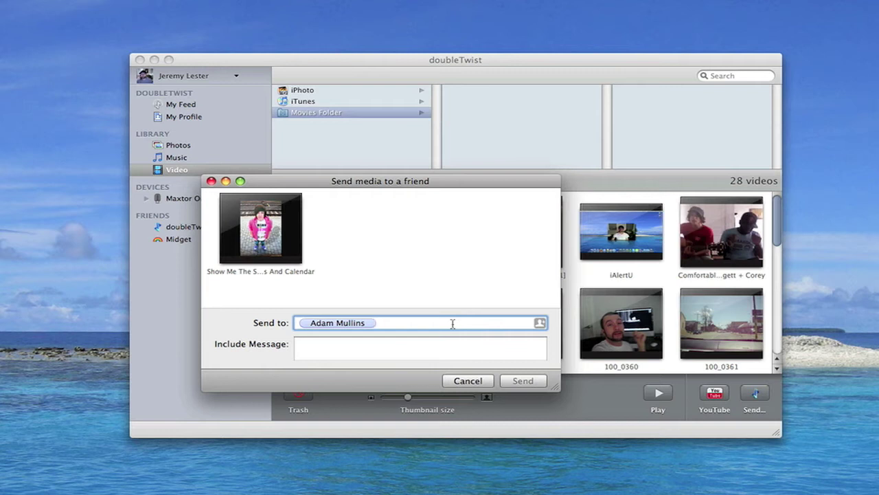
key("BackSpace")
left_click(461, 382)
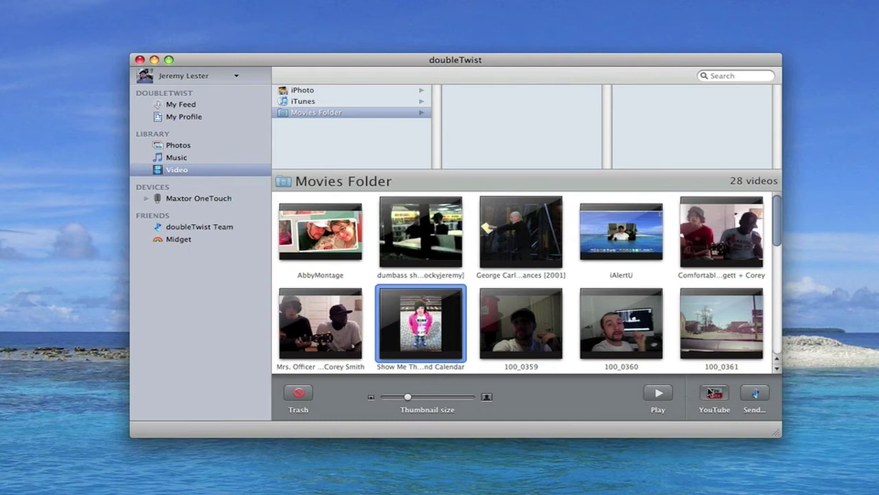
left_click_drag(506, 59, 779, 57)
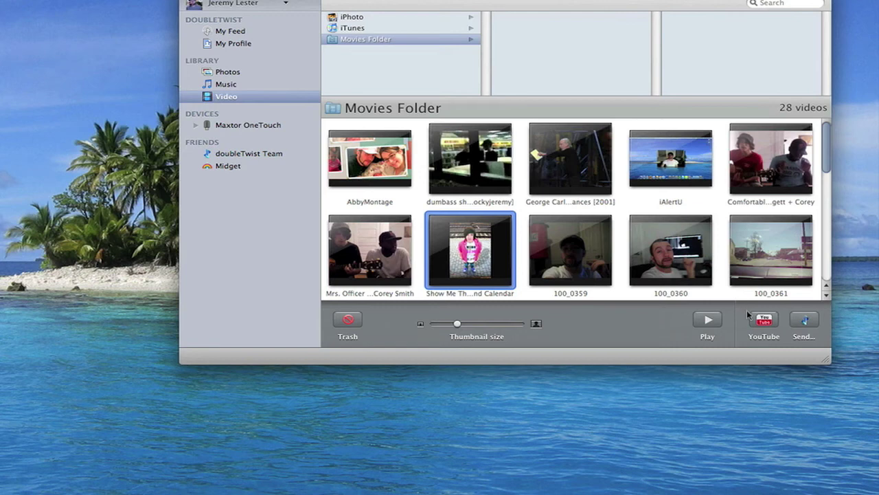
Step: Cancel YouTube publishing, deselect the video, then reopen, move and close the empty Publish window
left_click(760, 321)
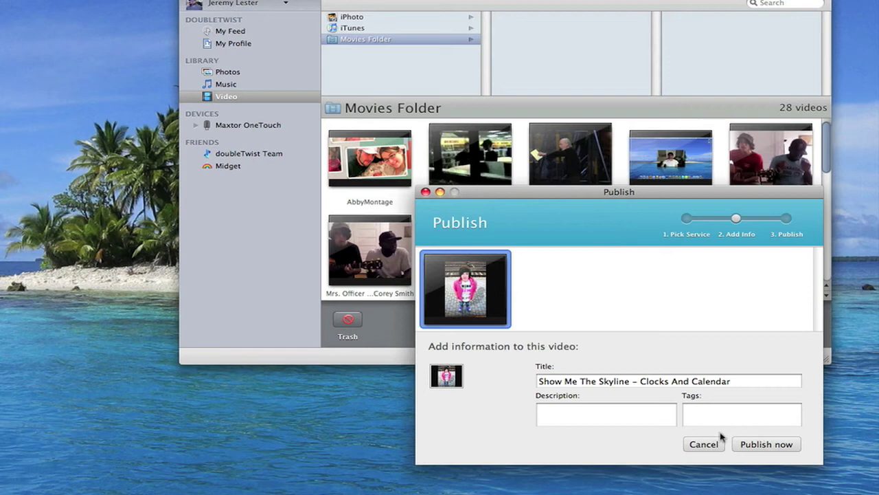
left_click(714, 445)
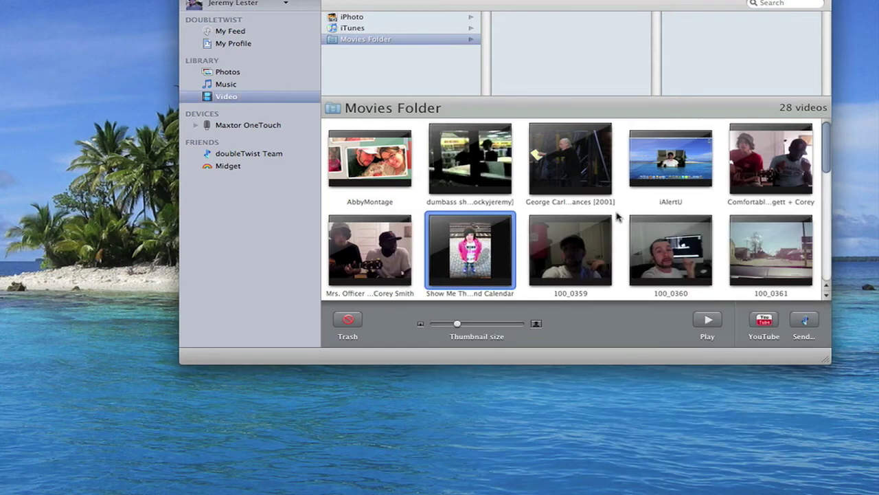
left_click(618, 216)
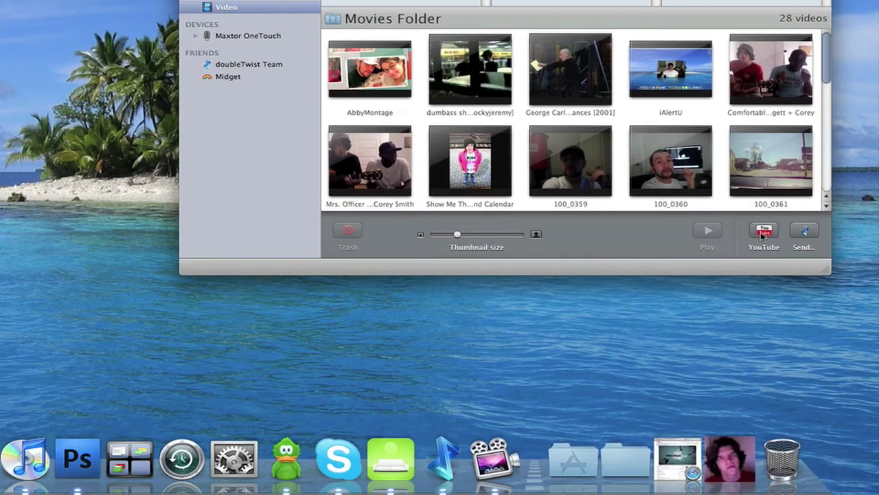
left_click(762, 320)
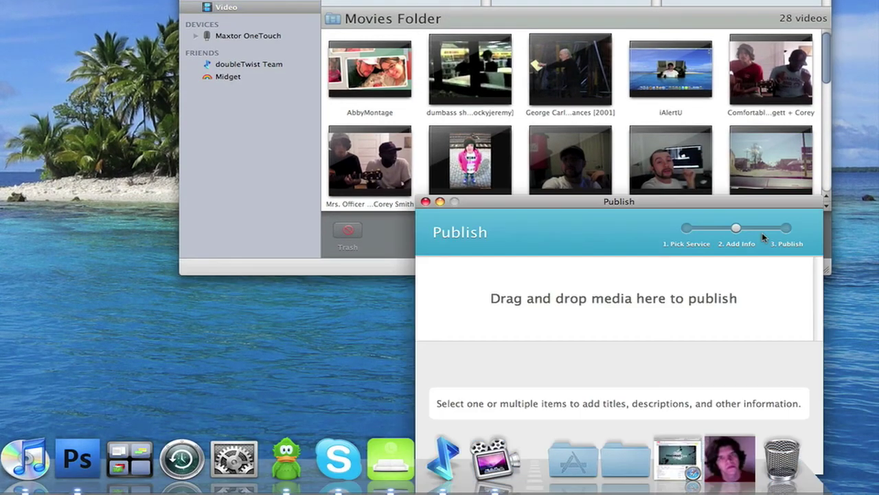
left_click_drag(700, 207, 244, 116)
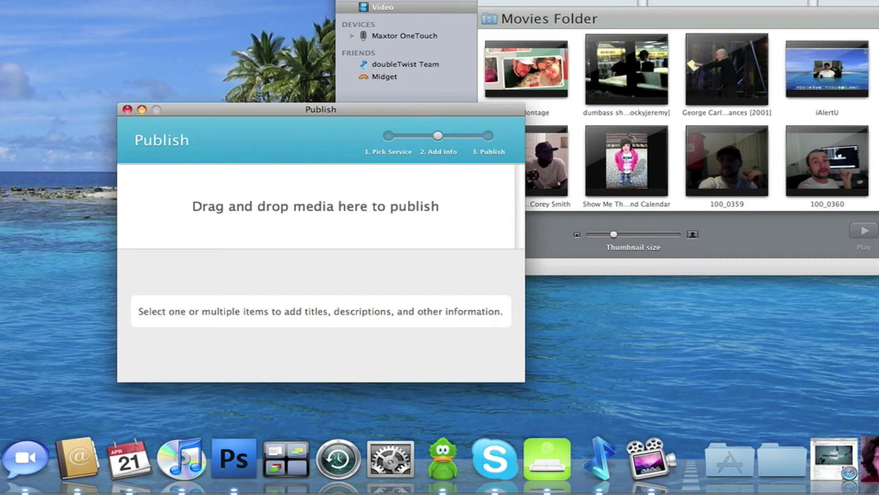
left_click(127, 109)
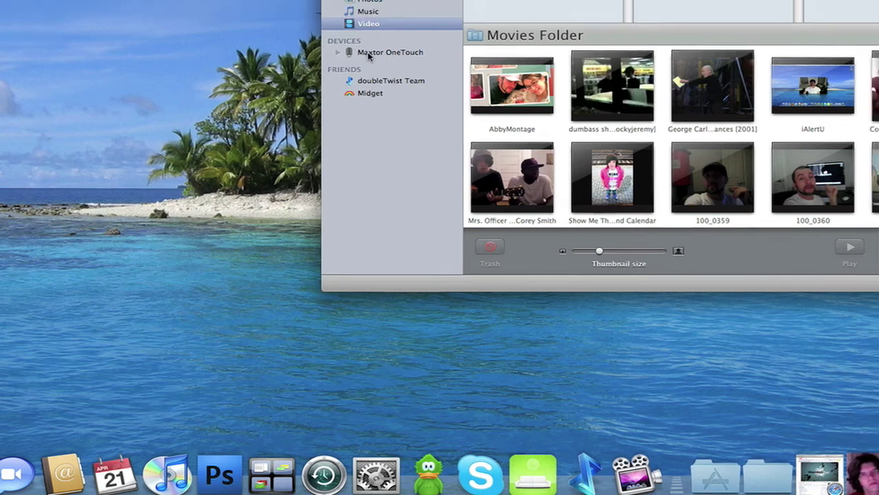
Step: Open Maxtor OneTouch, expand and collapse its Music, Video and Photos items, then return to My Feed
left_click(380, 36)
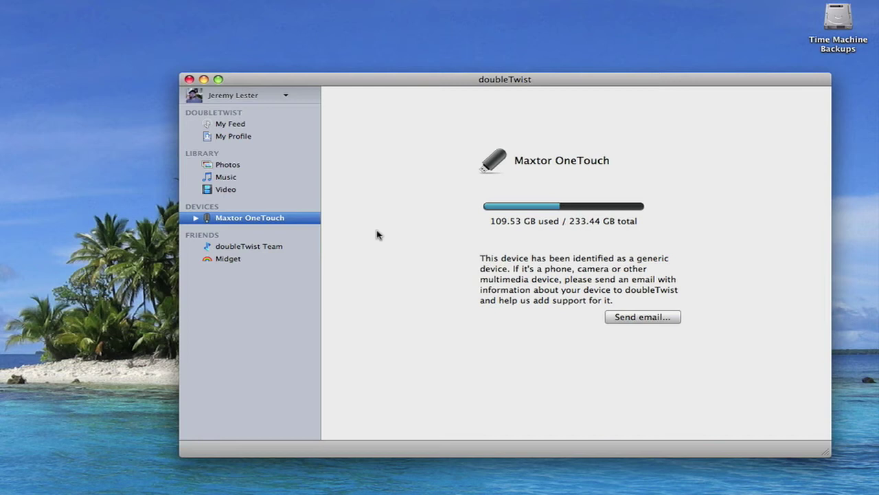
left_click(196, 219)
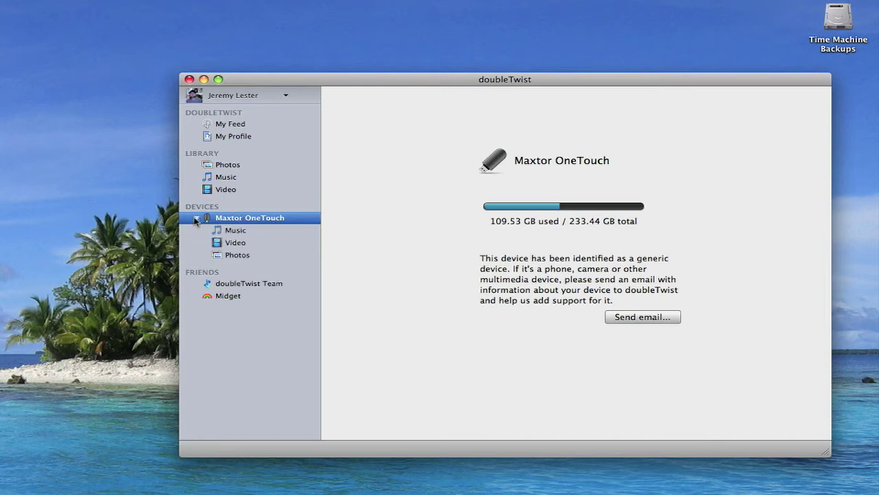
left_click(196, 218)
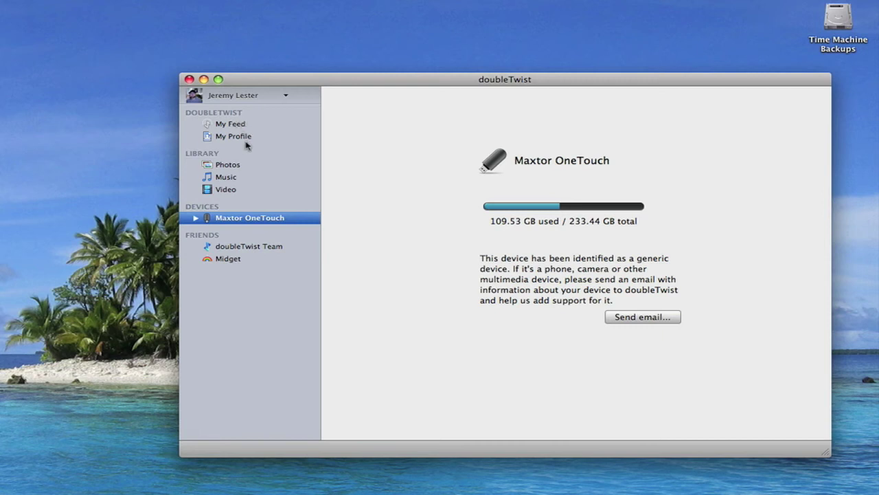
left_click(239, 130)
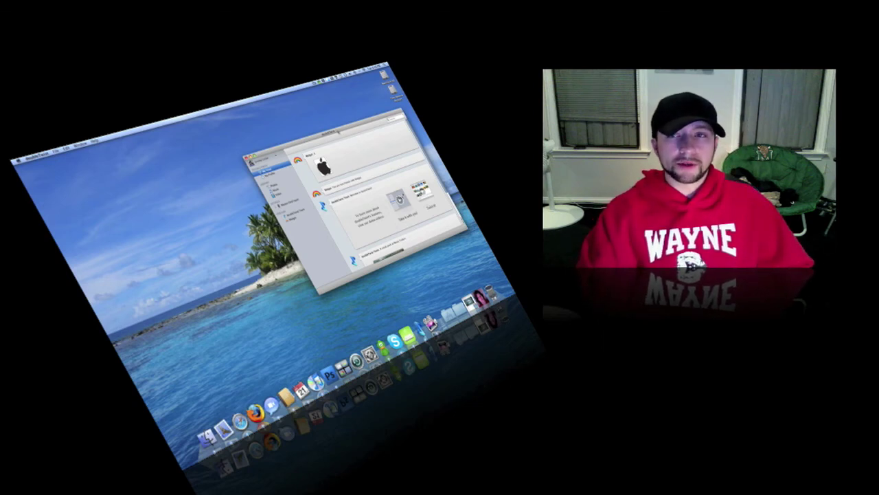
Step: Move the window left, expand and collapse a sidebar item, and show the menu-bar status menu
left_click_drag(338, 127, 276, 147)
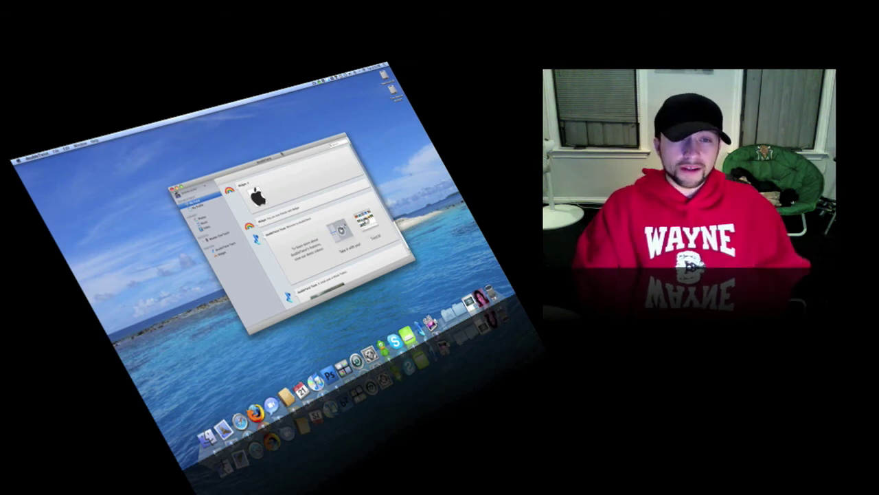
left_click(205, 242)
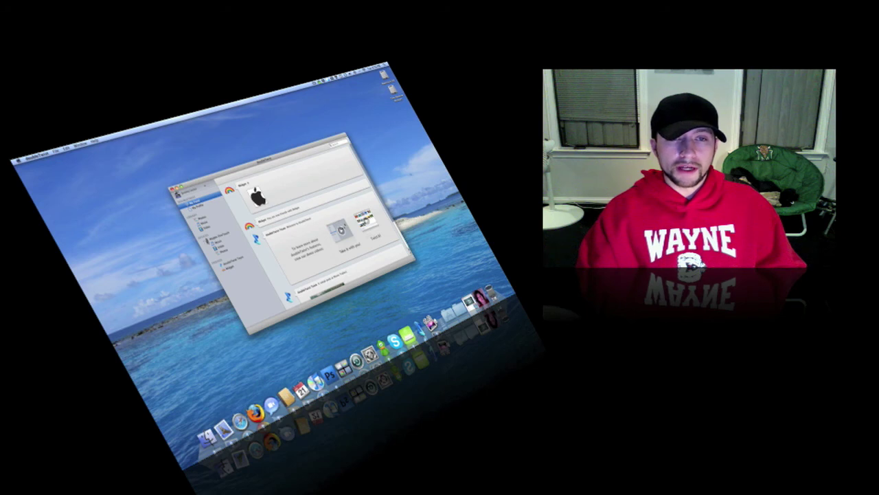
left_click(206, 241)
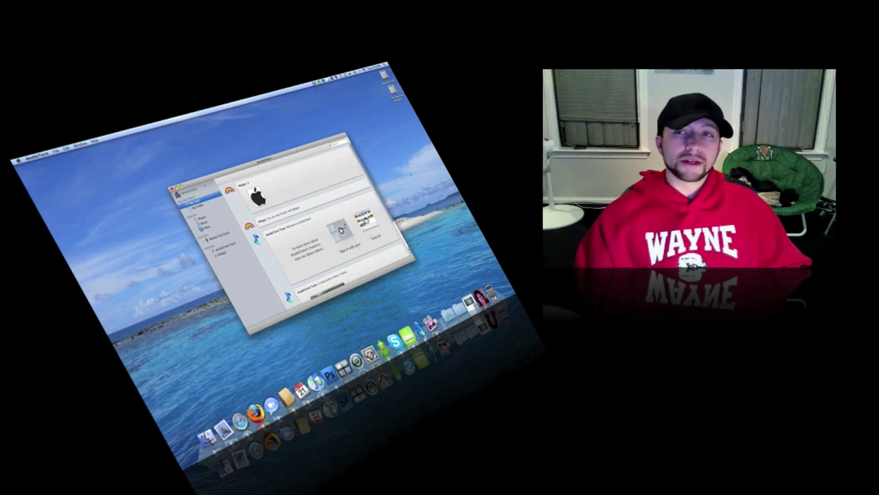
left_click(321, 81)
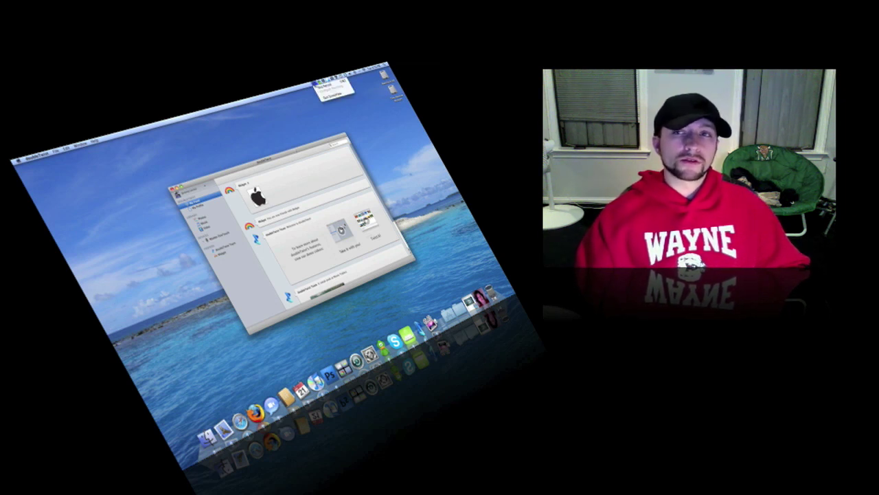